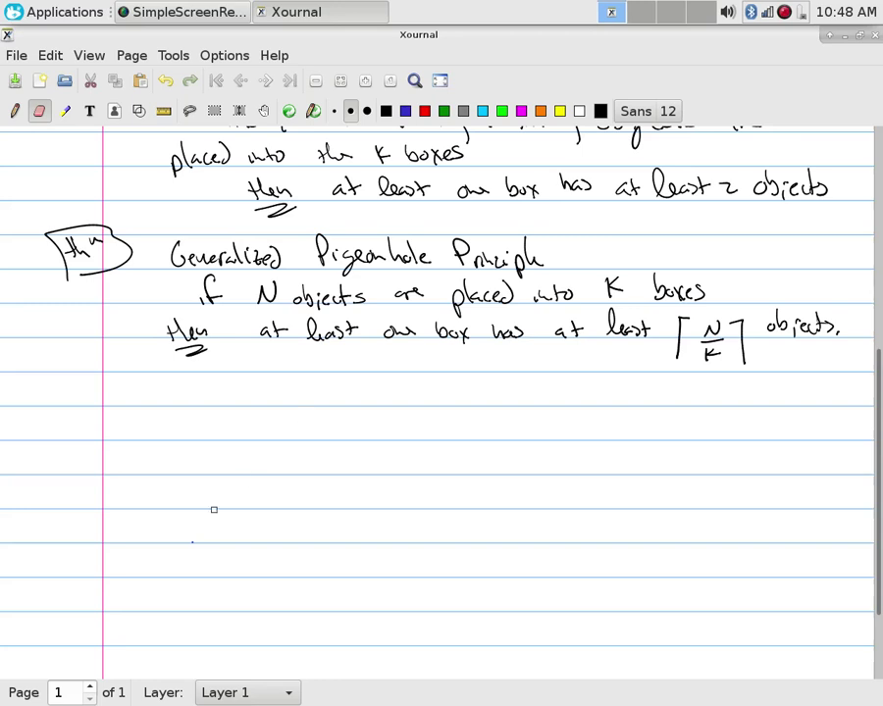
# - Erase the stray dot and draw a boxed 'ex' label in the margin in black ink
pyautogui.click(192, 541)
pyautogui.hotkey('ctrl', 'shift', 'p')
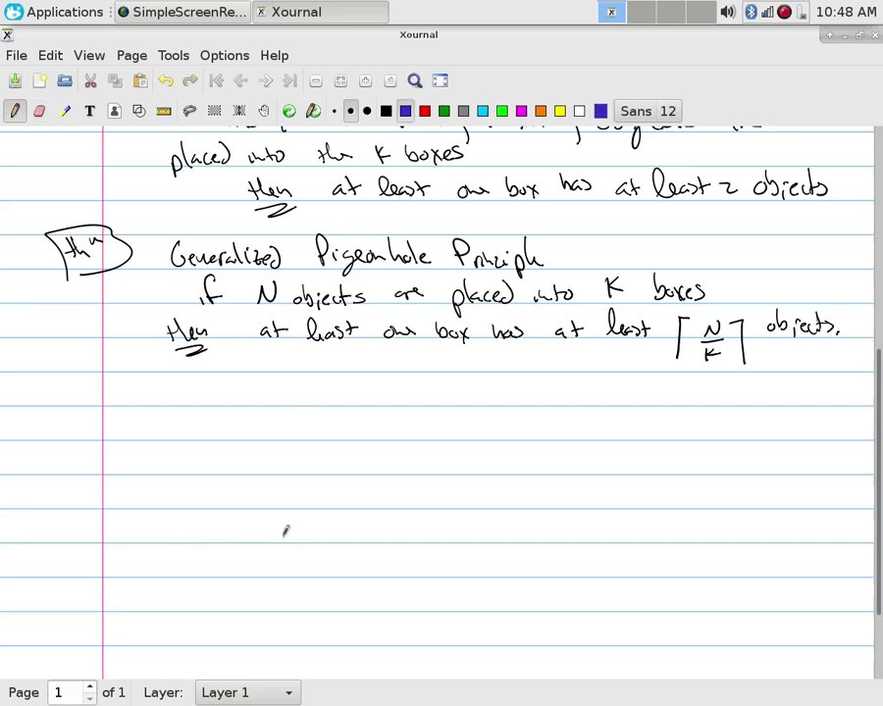
pyautogui.click(386, 111)
pyautogui.moveTo(65, 395)
pyautogui.mouseDown()
pyautogui.moveTo(90, 400)
pyautogui.moveTo(65, 424)
pyautogui.moveTo(111, 402)
pyautogui.mouseUp()
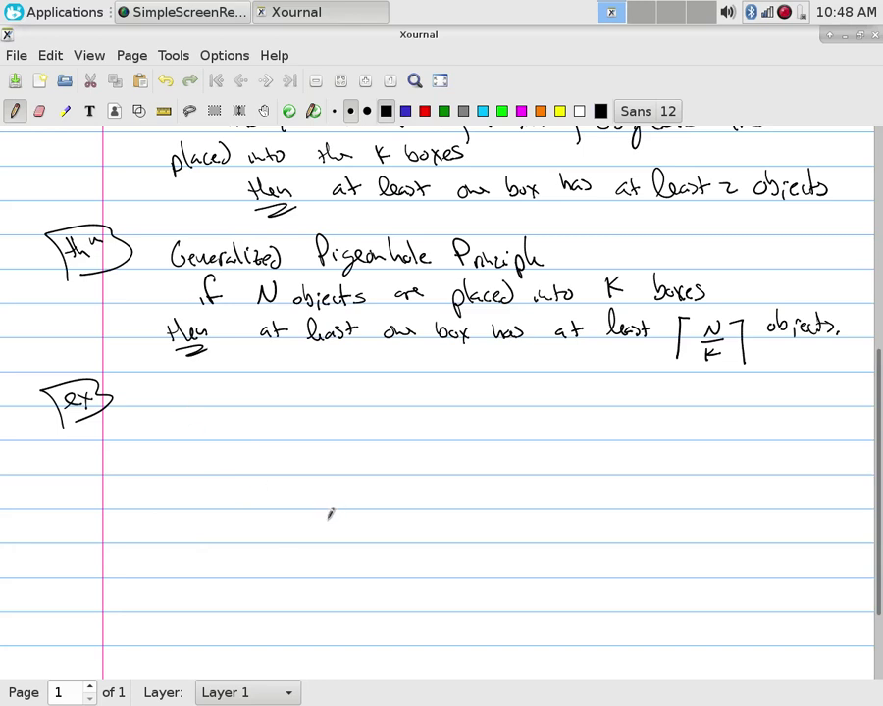
# - Start the sock question with 'how many socks', rewriting a false start
pyautogui.scroll(-1, 875, 490)
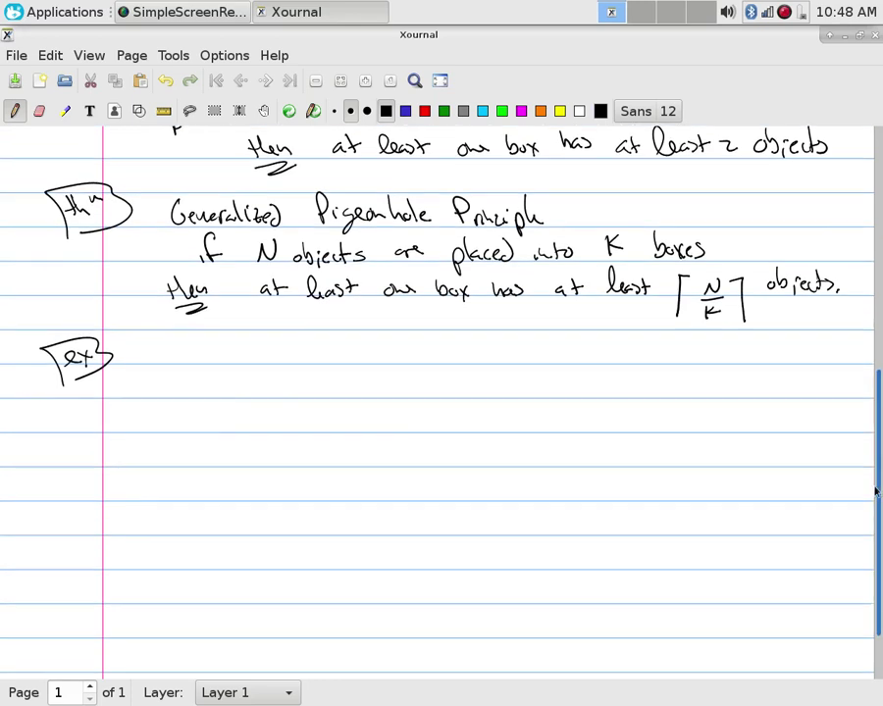
pyautogui.moveTo(139, 380); pyautogui.dragTo(146, 410)
pyautogui.moveTo(160, 389)
pyautogui.mouseDown()
pyautogui.moveTo(208, 390)
pyautogui.moveTo(169, 390)
pyautogui.mouseUp()
pyautogui.hotkey('ctrl', 'shift', 'e')
pyautogui.hotkey('ctrl', 'shift', 'p')
pyautogui.moveTo(172, 383); pyautogui.dragTo(261, 390)
pyautogui.moveTo(262, 382); pyautogui.dragTo(266, 407)
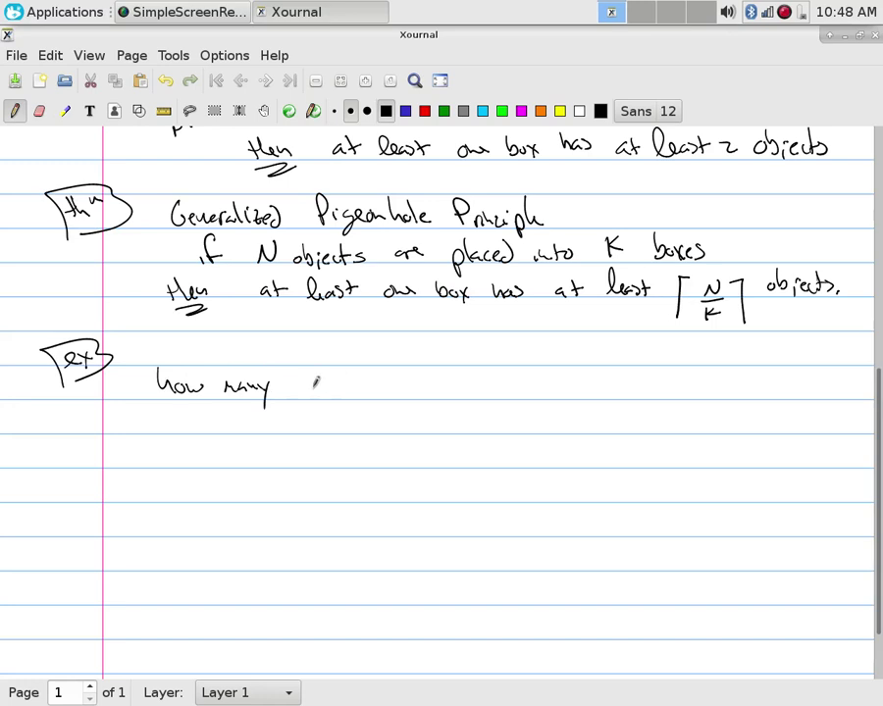
pyautogui.moveTo(318, 379); pyautogui.dragTo(310, 392)
pyautogui.moveTo(332, 383); pyautogui.dragTo(343, 393)
pyautogui.moveTo(354, 372)
pyautogui.mouseDown()
pyautogui.moveTo(355, 392)
pyautogui.moveTo(364, 392)
pyautogui.mouseUp()
pyautogui.moveTo(373, 381)
pyautogui.mouseDown()
pyautogui.moveTo(366, 394)
pyautogui.moveTo(412, 392)
pyautogui.moveTo(425, 381)
pyautogui.moveTo(453, 408)
pyautogui.moveTo(481, 384)
pyautogui.moveTo(530, 391)
pyautogui.moveTo(551, 382)
pyautogui.moveTo(579, 393)
pyautogui.moveTo(588, 383)
pyautogui.mouseUp()
# - Continue the question with 'to pick blindly'
pyautogui.moveTo(590, 383); pyautogui.dragTo(589, 385)
pyautogui.moveTo(628, 379)
pyautogui.mouseDown()
pyautogui.moveTo(629, 402)
pyautogui.moveTo(650, 392)
pyautogui.mouseUp()
pyautogui.moveTo(659, 376); pyautogui.dragTo(661, 394)
pyautogui.moveTo(670, 382); pyautogui.dragTo(710, 392)
pyautogui.moveTo(716, 383)
pyautogui.mouseDown()
pyautogui.moveTo(718, 392)
pyautogui.moveTo(753, 389)
pyautogui.moveTo(756, 412)
pyautogui.mouseUp()
pyautogui.moveTo(165, 408); pyautogui.dragTo(168, 424)
# - Write the second line, 'if you need one of the same color.', and begin the next sentence
pyautogui.moveTo(209, 415)
pyautogui.mouseDown()
pyautogui.moveTo(222, 423)
pyautogui.moveTo(214, 443)
pyautogui.mouseUp()
pyautogui.moveTo(226, 416); pyautogui.dragTo(290, 427)
pyautogui.moveTo(292, 423)
pyautogui.mouseDown()
pyautogui.moveTo(308, 417)
pyautogui.moveTo(306, 425)
pyautogui.mouseUp()
pyautogui.moveTo(318, 419); pyautogui.dragTo(320, 406)
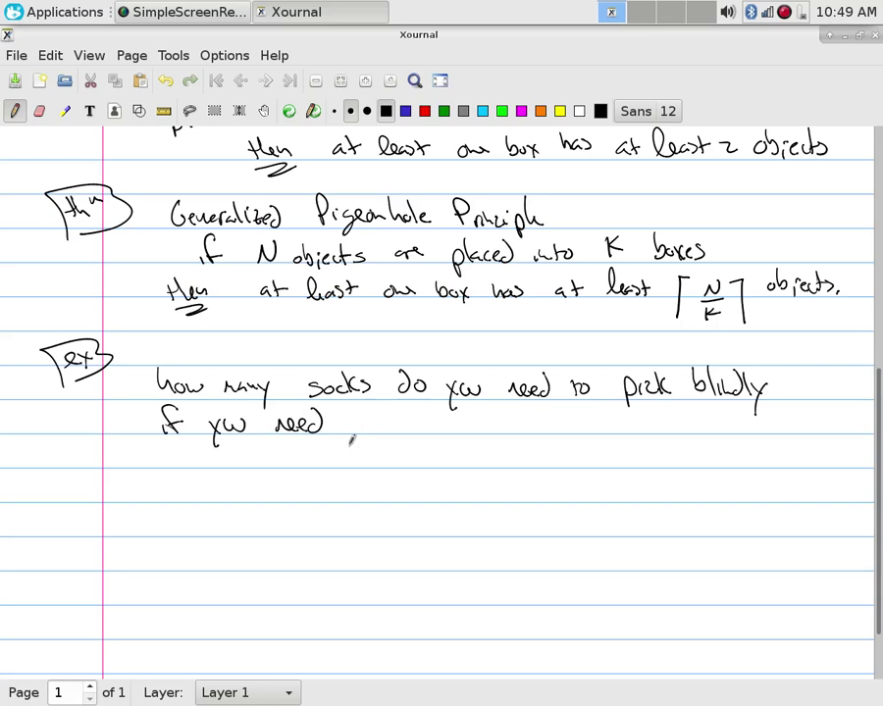
pyautogui.moveTo(370, 417); pyautogui.dragTo(502, 431)
pyautogui.moveTo(493, 420)
pyautogui.mouseDown()
pyautogui.moveTo(510, 417)
pyautogui.moveTo(520, 432)
pyautogui.moveTo(628, 431)
pyautogui.mouseUp()
pyautogui.moveTo(638, 422); pyautogui.dragTo(653, 432)
pyautogui.moveTo(659, 424); pyautogui.dragTo(722, 432)
pyautogui.click(680, 427)
pyautogui.moveTo(712, 420)
pyautogui.mouseDown()
pyautogui.moveTo(750, 422)
pyautogui.moveTo(749, 412)
pyautogui.mouseUp()
# - Start the colour list 'colors are red, blue,' with 'red' rewritten, and begin 'black'
pyautogui.moveTo(171, 453); pyautogui.dragTo(167, 463)
pyautogui.moveTo(177, 455); pyautogui.dragTo(189, 463)
pyautogui.moveTo(194, 455); pyautogui.dragTo(202, 457)
pyautogui.moveTo(204, 455)
pyautogui.mouseDown()
pyautogui.moveTo(213, 450)
pyautogui.moveTo(214, 461)
pyautogui.moveTo(247, 463)
pyautogui.moveTo(319, 453)
pyautogui.moveTo(363, 471)
pyautogui.mouseUp()
pyautogui.hotkey('ctrl', 'shift', 'e')
pyautogui.moveTo(298, 457)
pyautogui.mouseDown()
pyautogui.moveTo(366, 468)
pyautogui.moveTo(336, 458)
pyautogui.moveTo(349, 458)
pyautogui.mouseUp()
pyautogui.hotkey('ctrl', 'shift', 'p')
pyautogui.moveTo(357, 455)
pyautogui.mouseDown()
pyautogui.moveTo(360, 443)
pyautogui.moveTo(367, 471)
pyautogui.mouseUp()
pyautogui.moveTo(389, 450)
pyautogui.mouseDown()
pyautogui.moveTo(429, 457)
pyautogui.moveTo(433, 472)
pyautogui.mouseUp()
pyautogui.moveTo(453, 448); pyautogui.dragTo(465, 463)
pyautogui.moveTo(472, 450)
pyautogui.mouseDown()
pyautogui.moveTo(502, 457)
pyautogui.moveTo(508, 471)
pyautogui.moveTo(546, 453)
pyautogui.moveTo(611, 454)
pyautogui.moveTo(618, 469)
pyautogui.moveTo(643, 453)
pyautogui.moveTo(680, 449)
pyautogui.mouseUp()
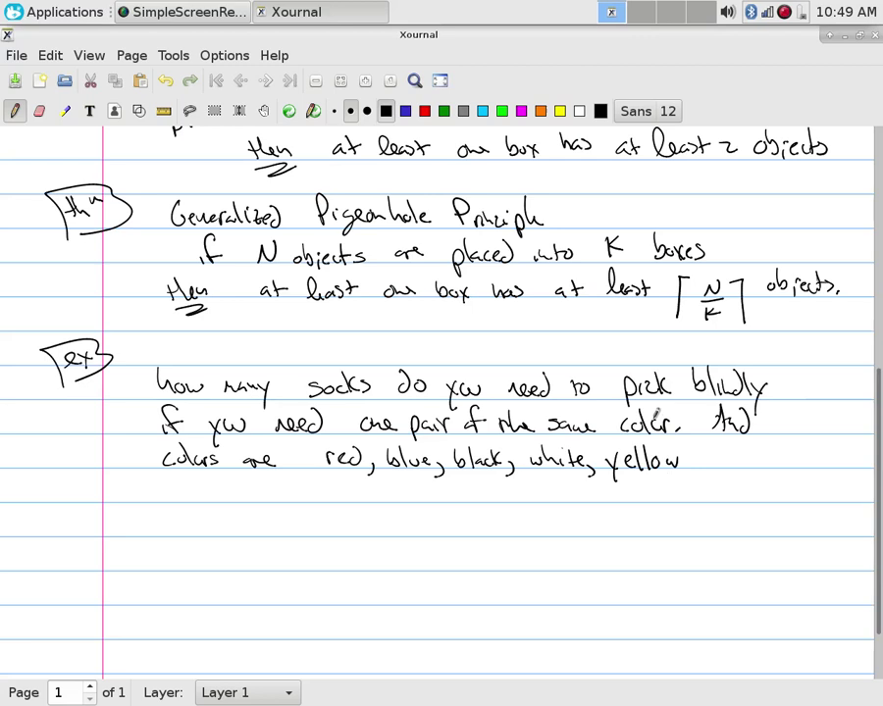
# - Add a hook above the period after 'color' so it becomes a question mark
pyautogui.moveTo(675, 416); pyautogui.dragTo(681, 426)
# - Write 'box : color (5)' below the colour list
pyautogui.scroll(-2, 873, 466)
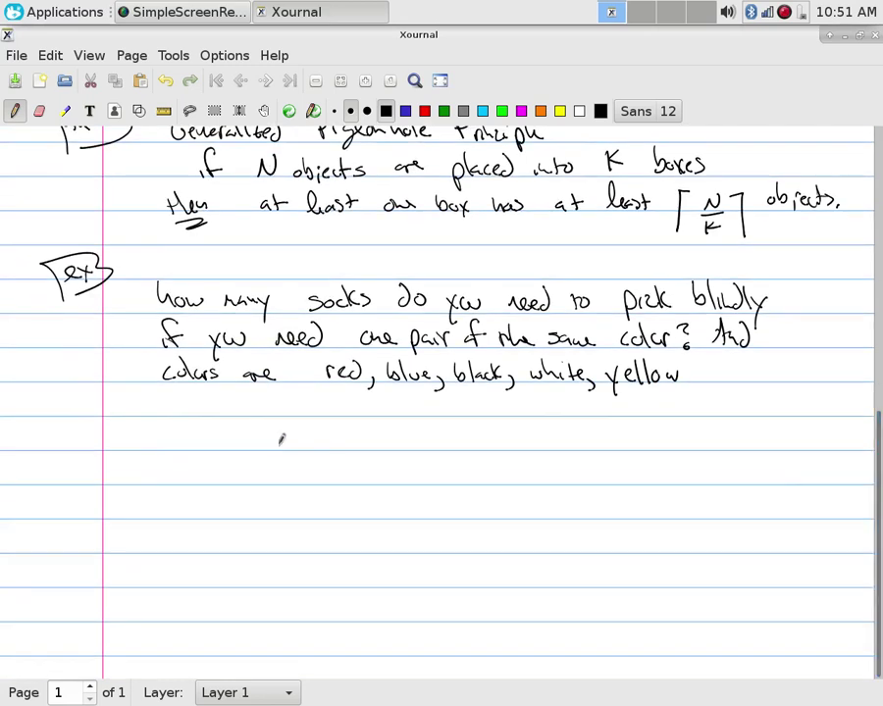
pyautogui.moveTo(171, 416)
pyautogui.mouseDown()
pyautogui.moveTo(186, 439)
pyautogui.moveTo(201, 430)
pyautogui.moveTo(210, 441)
pyautogui.mouseUp()
pyautogui.moveTo(211, 428)
pyautogui.mouseDown()
pyautogui.moveTo(200, 443)
pyautogui.moveTo(233, 429)
pyautogui.mouseUp()
pyautogui.moveTo(232, 437)
pyautogui.mouseDown()
pyautogui.moveTo(269, 433)
pyautogui.moveTo(279, 441)
pyautogui.mouseUp()
pyautogui.moveTo(287, 432); pyautogui.dragTo(286, 432)
pyautogui.moveTo(291, 431); pyautogui.dragTo(298, 428)
pyautogui.moveTo(359, 413)
pyautogui.mouseDown()
pyautogui.moveTo(354, 447)
pyautogui.moveTo(412, 448)
pyautogui.mouseUp()
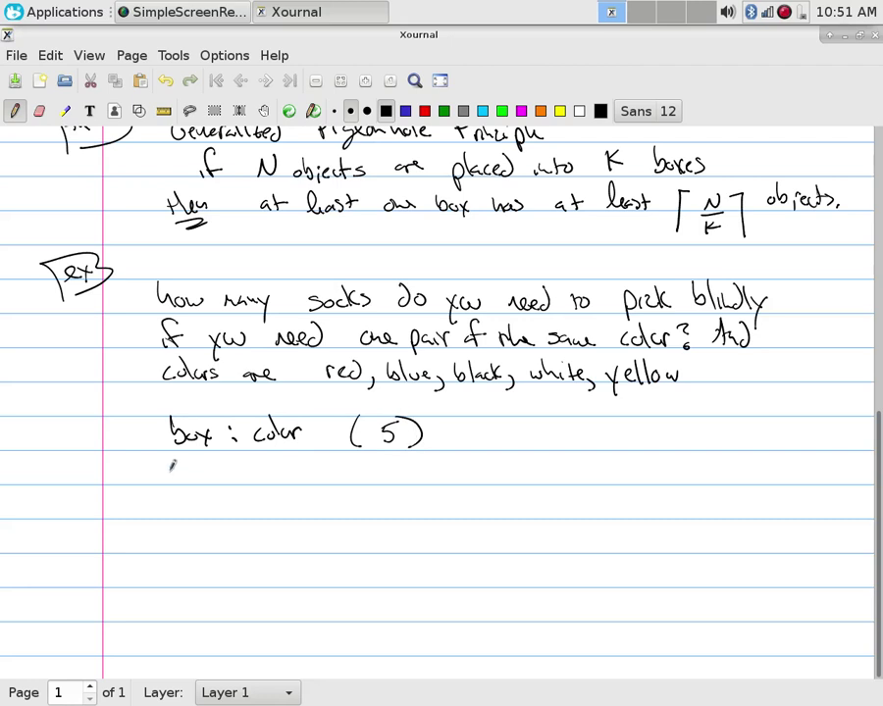
# - Write 'objects : sox' on the next line, replacing an erased 'socks :' attempt
pyautogui.moveTo(179, 468); pyautogui.dragTo(169, 482)
pyautogui.moveTo(189, 471); pyautogui.dragTo(200, 481)
pyautogui.moveTo(205, 463)
pyautogui.mouseDown()
pyautogui.moveTo(210, 482)
pyautogui.moveTo(240, 471)
pyautogui.mouseUp()
pyautogui.moveTo(240, 478)
pyautogui.mouseDown()
pyautogui.moveTo(316, 474)
pyautogui.moveTo(196, 473)
pyautogui.moveTo(203, 463)
pyautogui.moveTo(163, 474)
pyautogui.moveTo(173, 477)
pyautogui.mouseUp()
pyautogui.hotkey('shift', 'ctrl', 'e')
pyautogui.hotkey('shift', 'ctrl', 'p')
pyautogui.moveTo(180, 470)
pyautogui.mouseDown()
pyautogui.moveTo(177, 485)
pyautogui.moveTo(194, 476)
pyautogui.mouseUp()
pyautogui.moveTo(199, 470); pyautogui.dragTo(208, 478)
pyautogui.moveTo(218, 469); pyautogui.dragTo(237, 468)
pyautogui.moveTo(237, 477); pyautogui.dragTo(259, 478)
pyautogui.moveTo(280, 469); pyautogui.dragTo(298, 480)
pyautogui.moveTo(298, 465); pyautogui.dragTo(286, 479)
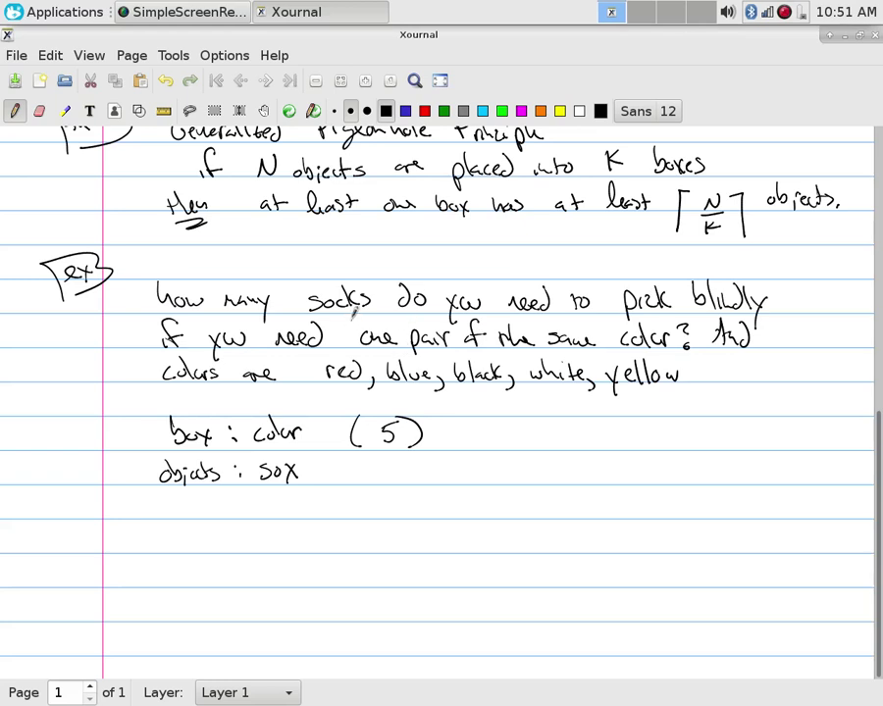
# - Box 'one pair' and link it to '2 socks of same color', correcting 'sox' to 'socks'
pyautogui.moveTo(354, 348)
pyautogui.mouseDown()
pyautogui.moveTo(413, 315)
pyautogui.moveTo(456, 339)
pyautogui.moveTo(362, 355)
pyautogui.mouseUp()
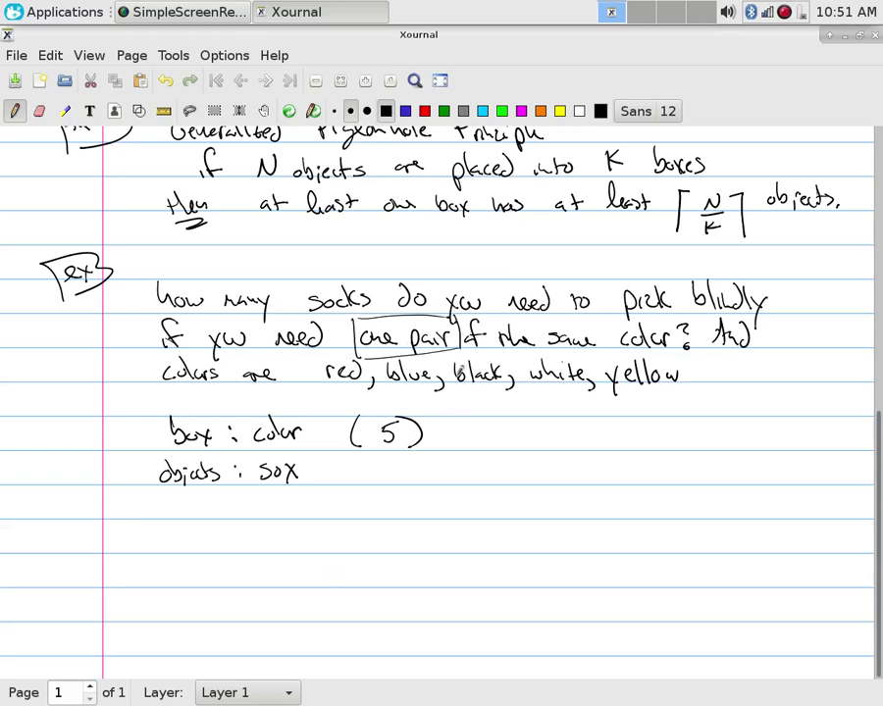
pyautogui.moveTo(443, 371)
pyautogui.mouseDown()
pyautogui.moveTo(481, 432)
pyautogui.moveTo(552, 438)
pyautogui.mouseUp()
pyautogui.moveTo(566, 420)
pyautogui.mouseDown()
pyautogui.moveTo(569, 438)
pyautogui.moveTo(578, 440)
pyautogui.mouseUp()
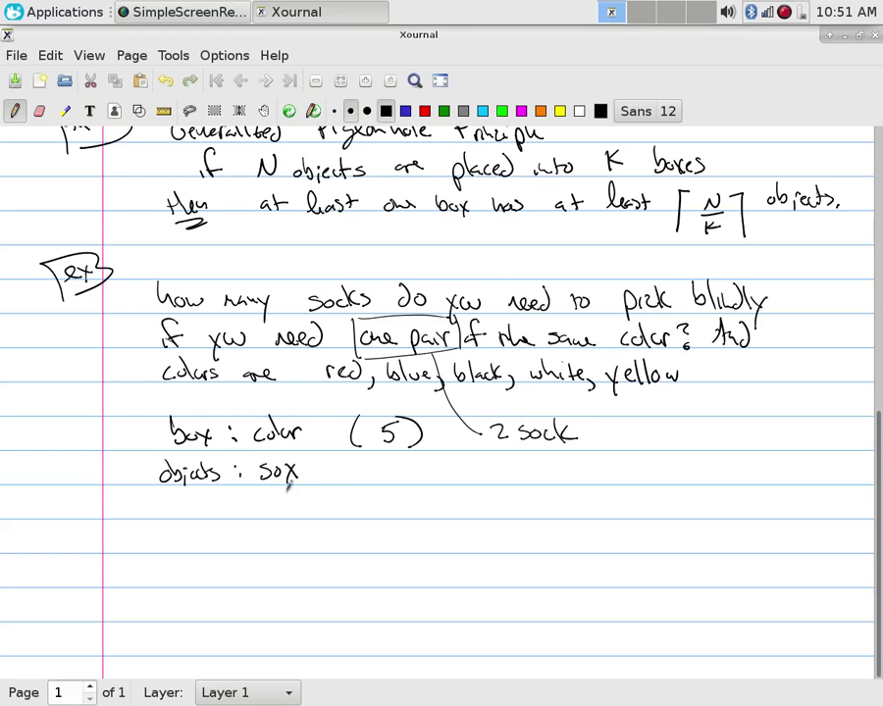
pyautogui.moveTo(285, 469)
pyautogui.mouseDown()
pyautogui.moveTo(285, 479)
pyautogui.moveTo(312, 481)
pyautogui.mouseUp()
pyautogui.hotkey('ctrl', 'shift', 'p')
pyautogui.moveTo(593, 426)
pyautogui.mouseDown()
pyautogui.moveTo(586, 440)
pyautogui.moveTo(651, 440)
pyautogui.mouseUp()
pyautogui.moveTo(669, 430); pyautogui.dragTo(702, 437)
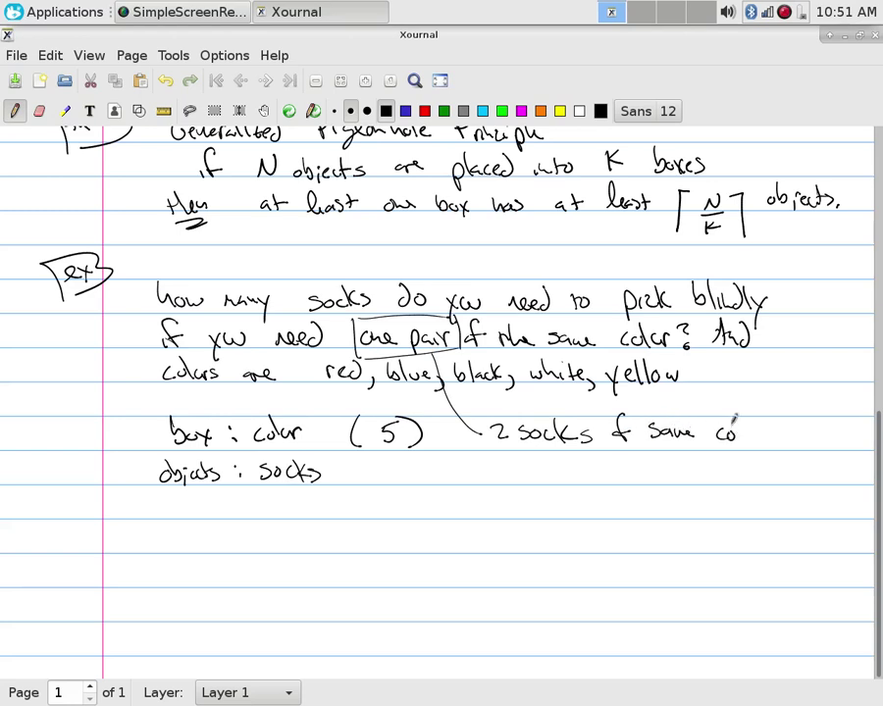
pyautogui.moveTo(741, 416); pyautogui.dragTo(767, 432)
# - Add a blank second page, then write an underlined 'by P.H.P.' below the objects line
pyautogui.click(265, 81)
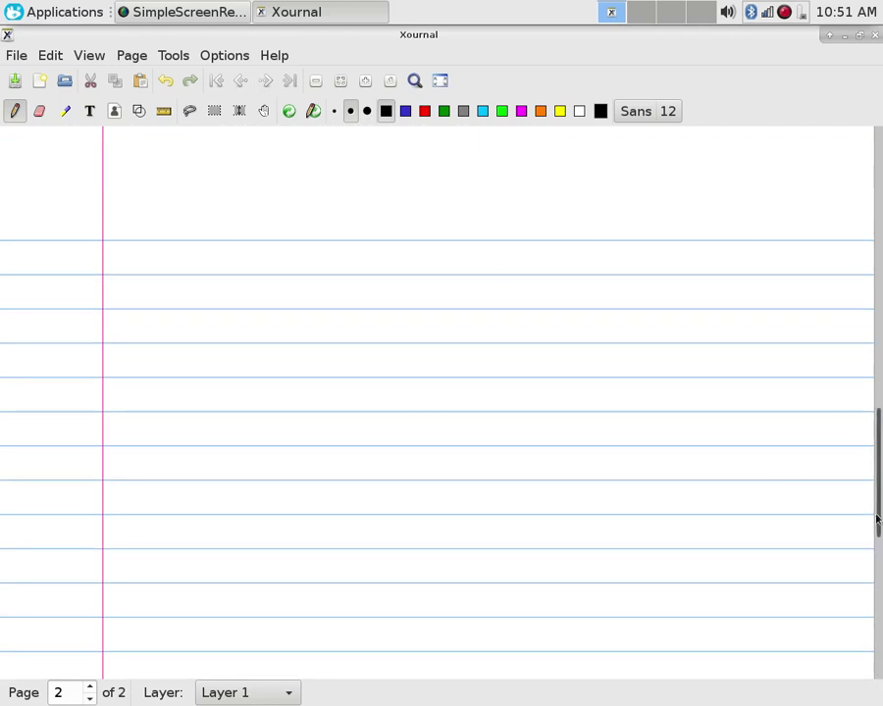
pyautogui.moveTo(878, 520); pyautogui.dragTo(877, 402)
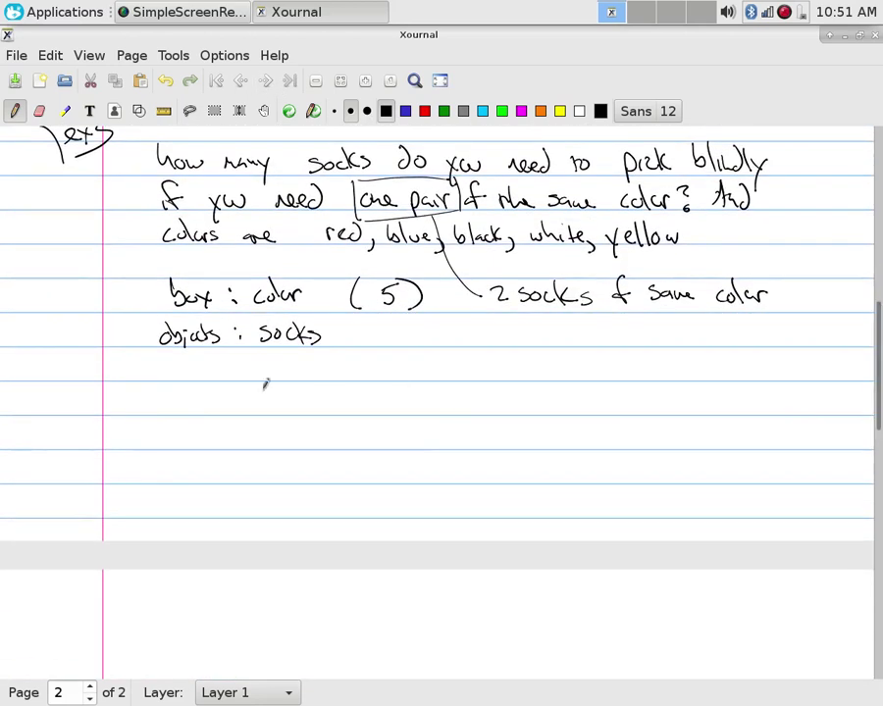
pyautogui.moveTo(161, 384); pyautogui.dragTo(186, 422)
pyautogui.moveTo(229, 385); pyautogui.dragTo(228, 408)
pyautogui.moveTo(228, 386); pyautogui.dragTo(302, 410)
pyautogui.moveTo(229, 424); pyautogui.dragTo(304, 416)
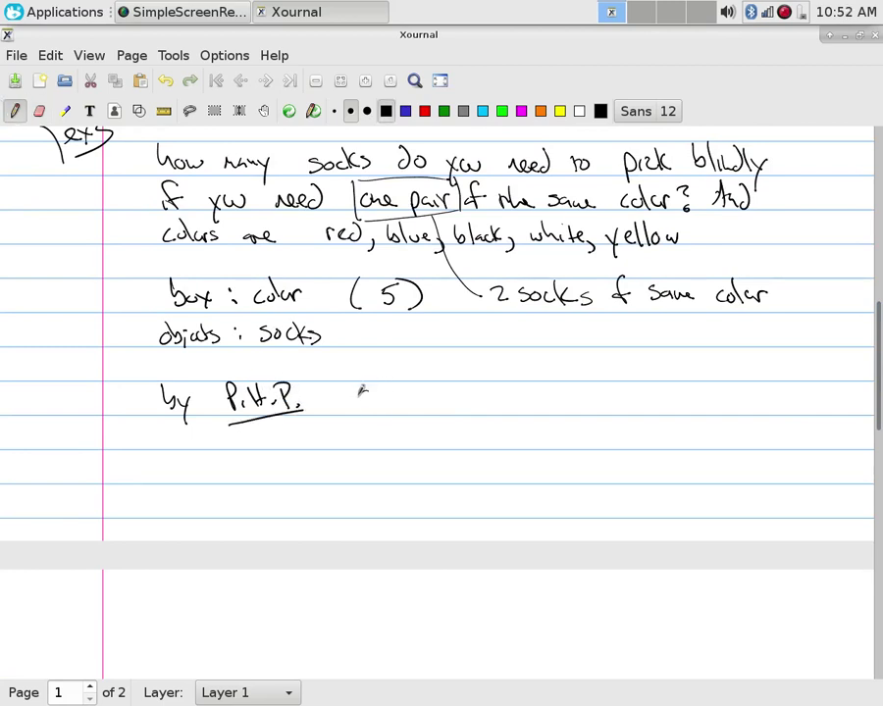
# - Write '#socks > # of colors', erasing the extra underline and the '+1'
pyautogui.moveTo(368, 392); pyautogui.dragTo(358, 405)
pyautogui.moveTo(377, 396); pyautogui.dragTo(408, 405)
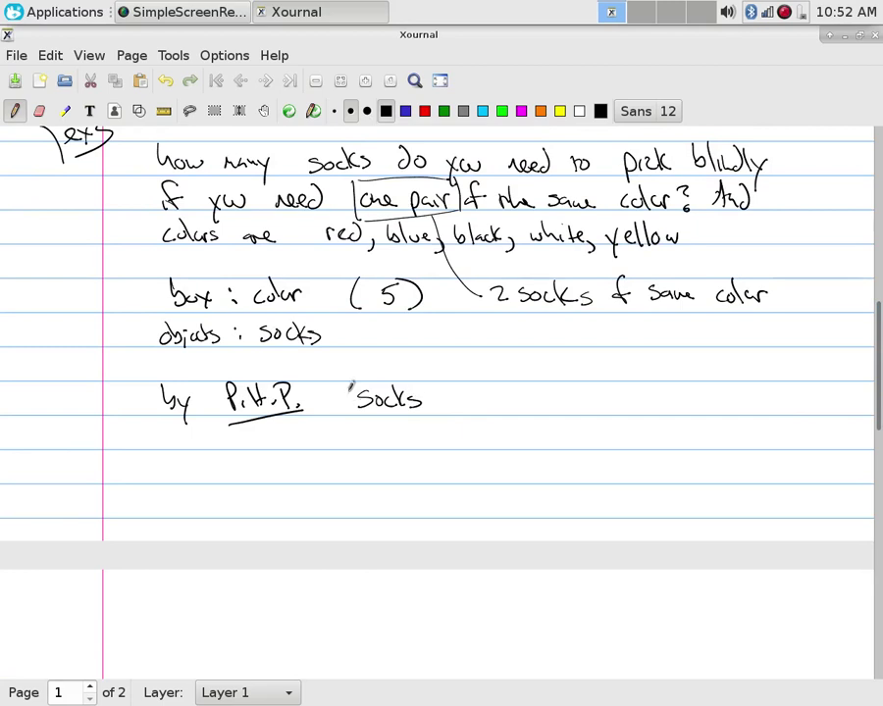
pyautogui.moveTo(340, 386)
pyautogui.mouseDown()
pyautogui.moveTo(335, 410)
pyautogui.moveTo(344, 410)
pyautogui.mouseUp()
pyautogui.moveTo(329, 394); pyautogui.dragTo(353, 393)
pyautogui.moveTo(327, 403); pyautogui.dragTo(351, 402)
pyautogui.moveTo(429, 395)
pyautogui.mouseDown()
pyautogui.moveTo(450, 391)
pyautogui.moveTo(436, 404)
pyautogui.moveTo(481, 410)
pyautogui.mouseUp()
pyautogui.moveTo(467, 396); pyautogui.dragTo(490, 396)
pyautogui.moveTo(467, 404)
pyautogui.mouseDown()
pyautogui.moveTo(518, 399)
pyautogui.moveTo(521, 412)
pyautogui.moveTo(565, 396)
pyautogui.moveTo(620, 401)
pyautogui.mouseUp()
pyautogui.moveTo(613, 394)
pyautogui.mouseDown()
pyautogui.moveTo(613, 408)
pyautogui.moveTo(639, 408)
pyautogui.mouseUp()
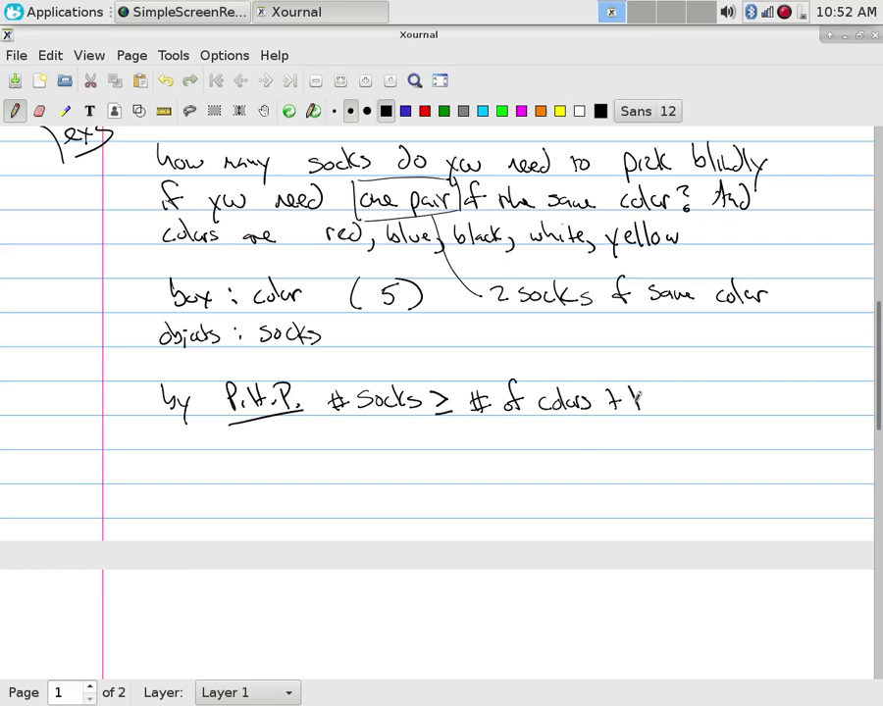
pyautogui.moveTo(431, 413); pyautogui.dragTo(453, 412)
pyautogui.moveTo(604, 400); pyautogui.dragTo(651, 400)
pyautogui.hotkey('ctrl', 'shift', 'p')
# - Add an arrow to 'at least one color has 2 socks' and write the boxed answer 6
pyautogui.moveTo(620, 403)
pyautogui.mouseDown()
pyautogui.moveTo(643, 402)
pyautogui.moveTo(636, 411)
pyautogui.moveTo(687, 399)
pyautogui.moveTo(867, 396)
pyautogui.moveTo(804, 380)
pyautogui.moveTo(816, 400)
pyautogui.moveTo(836, 397)
pyautogui.mouseUp()
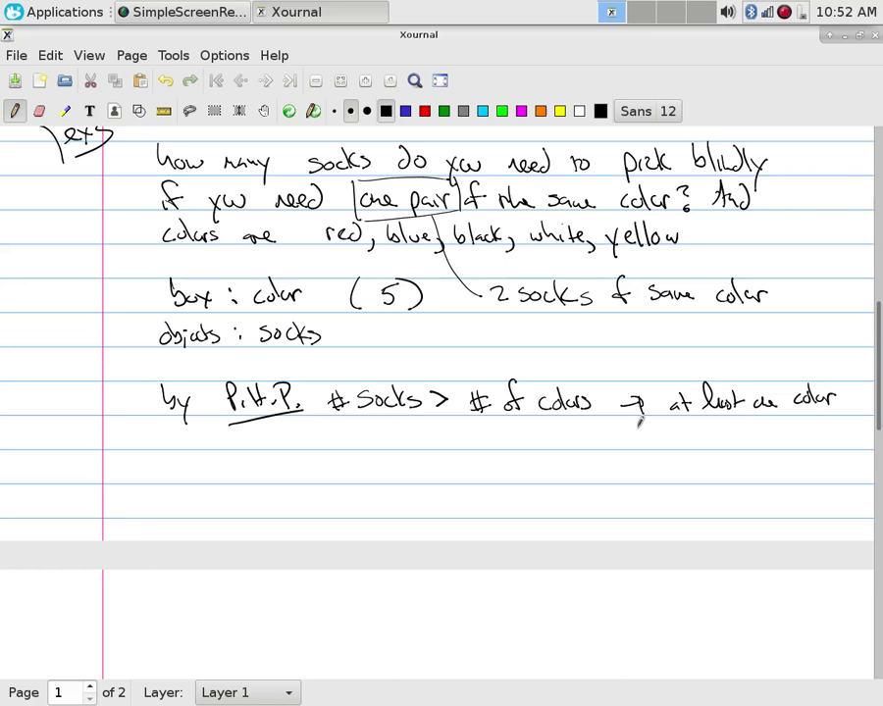
pyautogui.moveTo(646, 424)
pyautogui.mouseDown()
pyautogui.moveTo(774, 432)
pyautogui.moveTo(789, 441)
pyautogui.moveTo(841, 437)
pyautogui.moveTo(830, 432)
pyautogui.mouseUp()
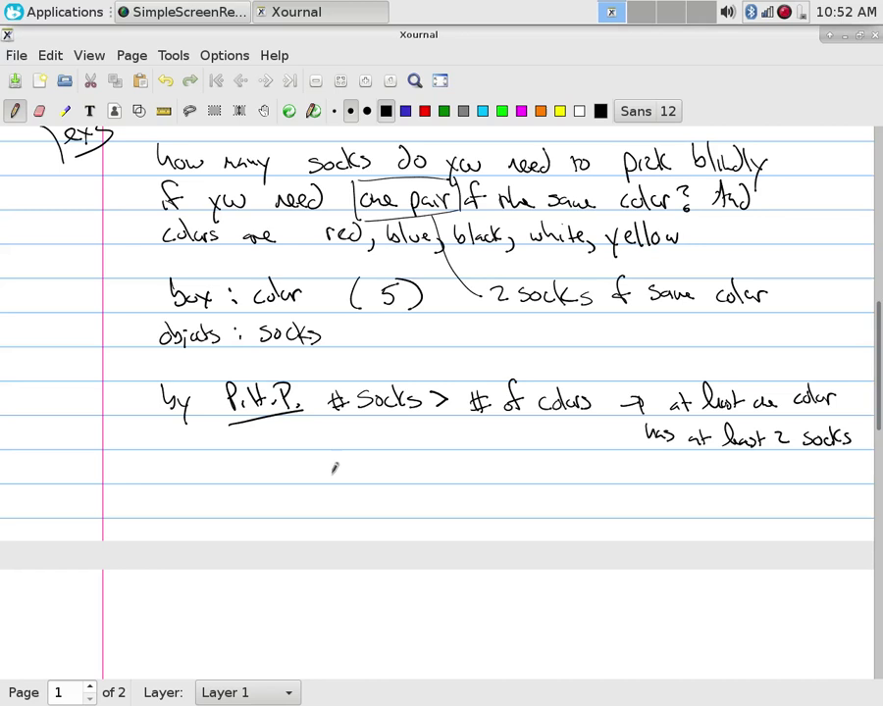
pyautogui.moveTo(361, 457)
pyautogui.mouseDown()
pyautogui.moveTo(353, 483)
pyautogui.moveTo(397, 484)
pyautogui.moveTo(346, 481)
pyautogui.mouseUp()
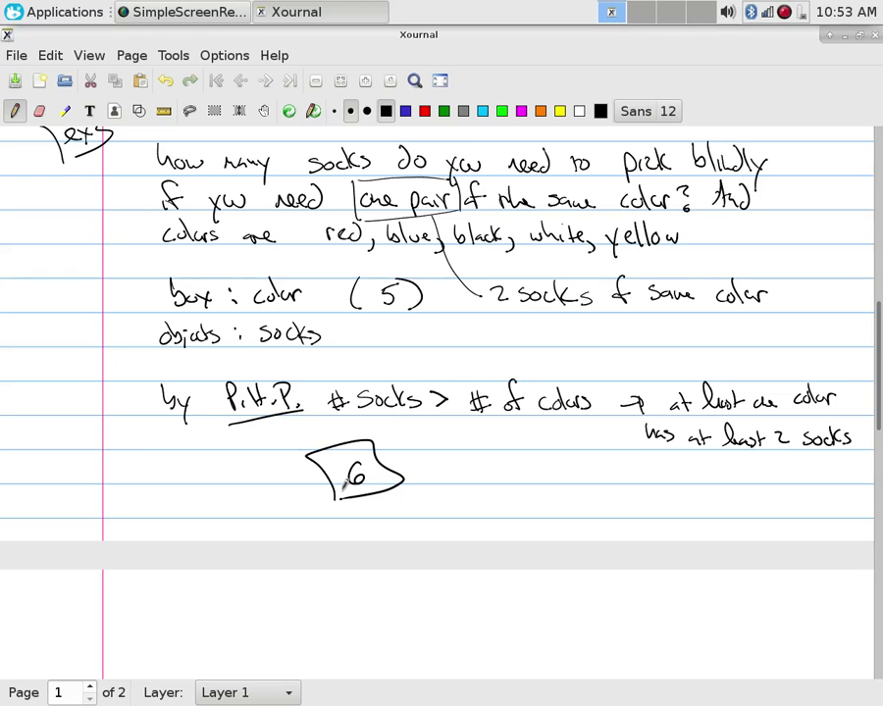
# - Draw a boxed 'ex' at the top of page 2 beside 'not P.H.P. problem that looks like one..'
pyautogui.scroll(-10, 557, 424)
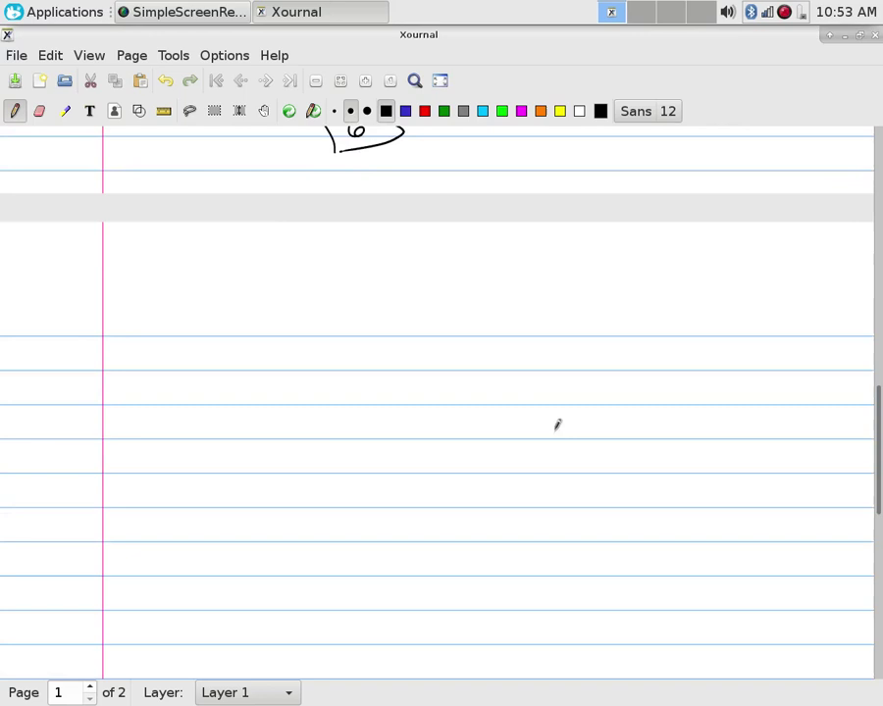
pyautogui.moveTo(76, 308); pyautogui.dragTo(96, 319)
pyautogui.moveTo(73, 341)
pyautogui.mouseDown()
pyautogui.moveTo(47, 296)
pyautogui.moveTo(98, 336)
pyautogui.mouseUp()
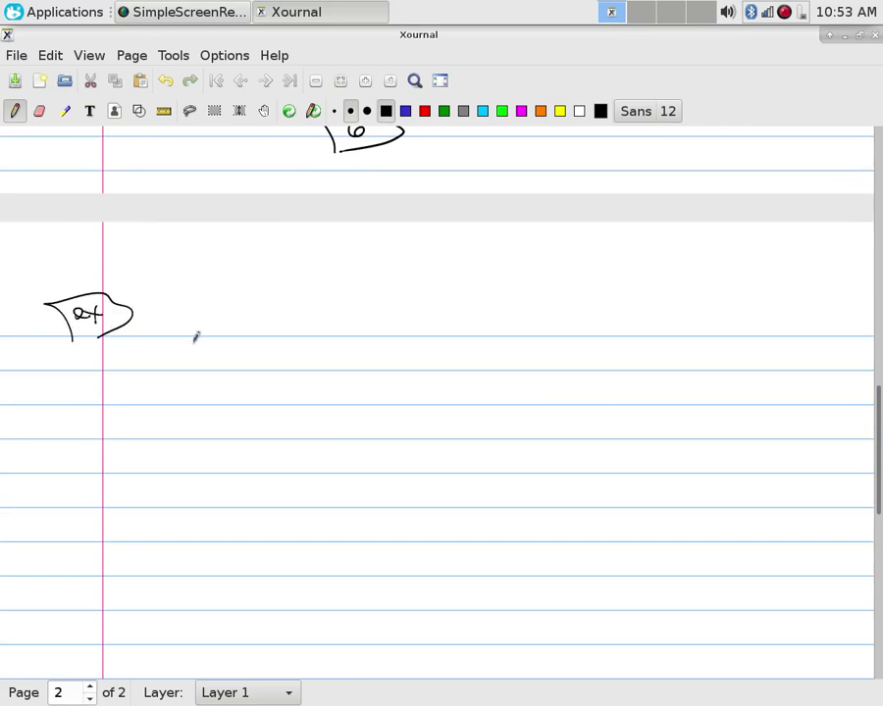
pyautogui.moveTo(191, 312); pyautogui.dragTo(231, 316)
pyautogui.moveTo(199, 341)
pyautogui.mouseDown()
pyautogui.moveTo(276, 295)
pyautogui.moveTo(389, 316)
pyautogui.moveTo(425, 300)
pyautogui.moveTo(453, 320)
pyautogui.moveTo(544, 307)
pyautogui.moveTo(586, 316)
pyautogui.moveTo(632, 295)
pyautogui.moveTo(667, 315)
pyautogui.moveTo(724, 325)
pyautogui.mouseUp()
pyautogui.click(733, 328)
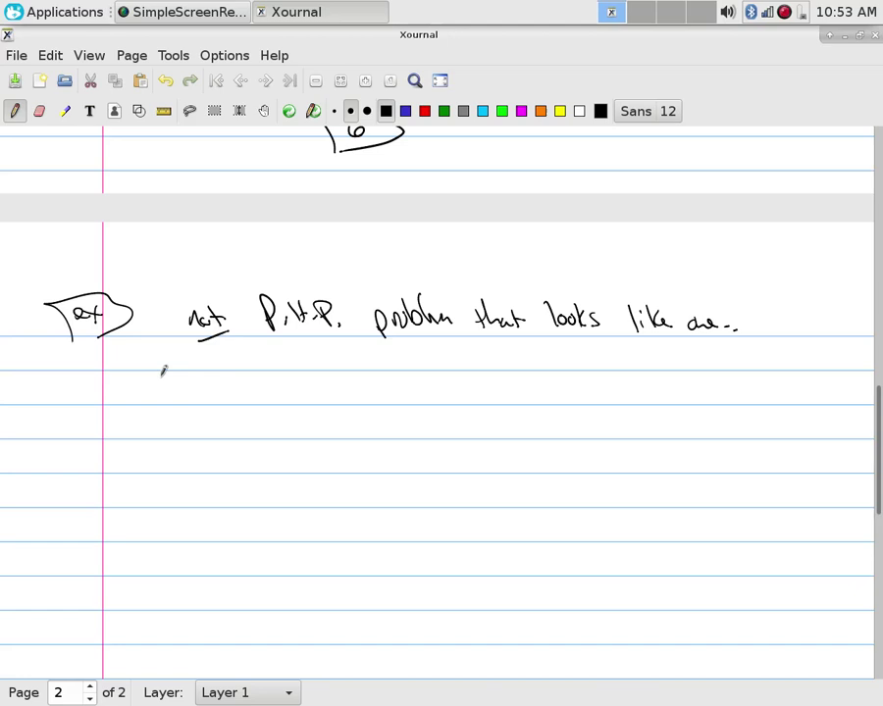
pyautogui.moveTo(880, 510); pyautogui.dragTo(879, 449)
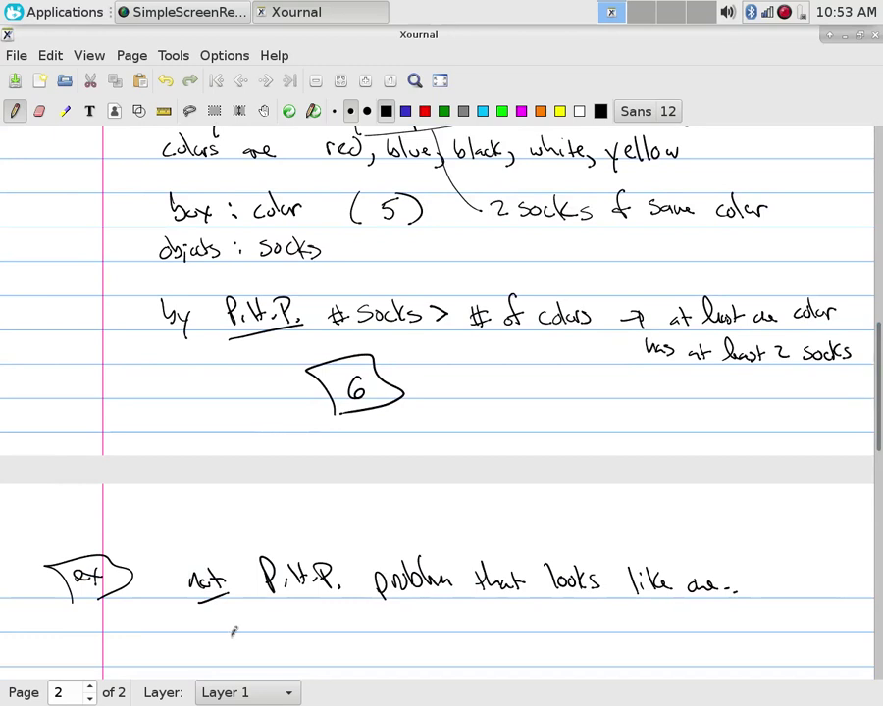
# - Write '3-red, 5-blue, 7-black, 5-white, 11-yellow' on the line below the heading
pyautogui.click(140, 637)
pyautogui.moveTo(178, 631)
pyautogui.mouseDown()
pyautogui.moveTo(185, 652)
pyautogui.moveTo(212, 644)
pyautogui.mouseUp()
pyautogui.moveTo(215, 639)
pyautogui.mouseDown()
pyautogui.moveTo(275, 658)
pyautogui.moveTo(384, 638)
pyautogui.moveTo(388, 645)
pyautogui.mouseUp()
pyautogui.moveTo(395, 649)
pyautogui.mouseDown()
pyautogui.moveTo(392, 659)
pyautogui.moveTo(459, 644)
pyautogui.moveTo(505, 651)
pyautogui.moveTo(520, 635)
pyautogui.moveTo(512, 649)
pyautogui.mouseUp()
pyautogui.moveTo(520, 627); pyautogui.dragTo(521, 650)
pyautogui.moveTo(529, 637); pyautogui.dragTo(532, 649)
pyautogui.moveTo(539, 649)
pyautogui.mouseDown()
pyautogui.moveTo(535, 659)
pyautogui.moveTo(583, 632)
pyautogui.moveTo(600, 643)
pyautogui.moveTo(639, 636)
pyautogui.moveTo(649, 647)
pyautogui.moveTo(663, 640)
pyautogui.moveTo(663, 653)
pyautogui.moveTo(794, 639)
pyautogui.moveTo(796, 648)
pyautogui.moveTo(812, 635)
pyautogui.mouseUp()
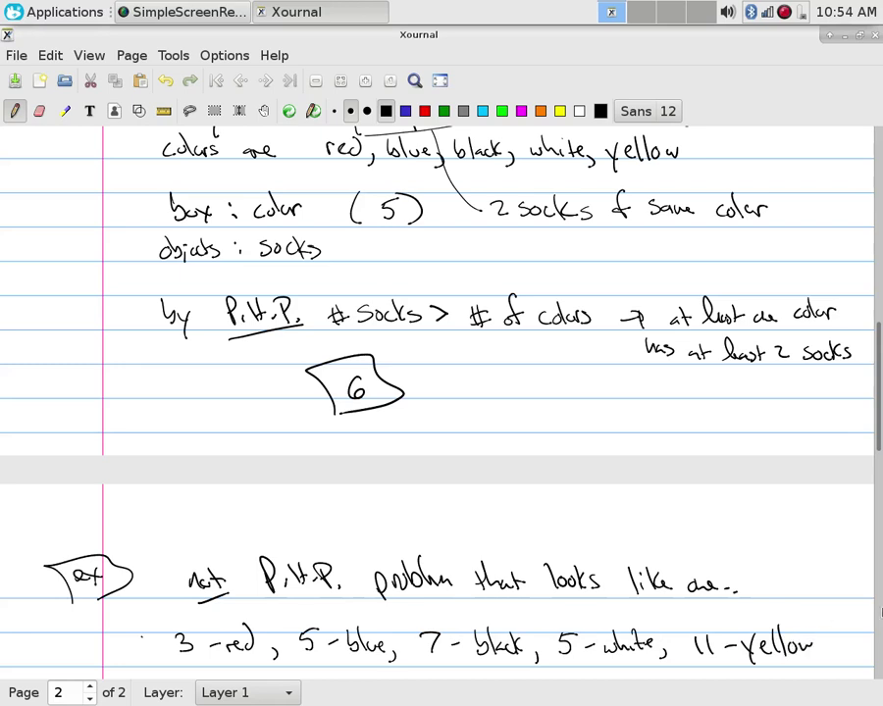
pyautogui.moveTo(879, 410); pyautogui.dragTo(879, 508)
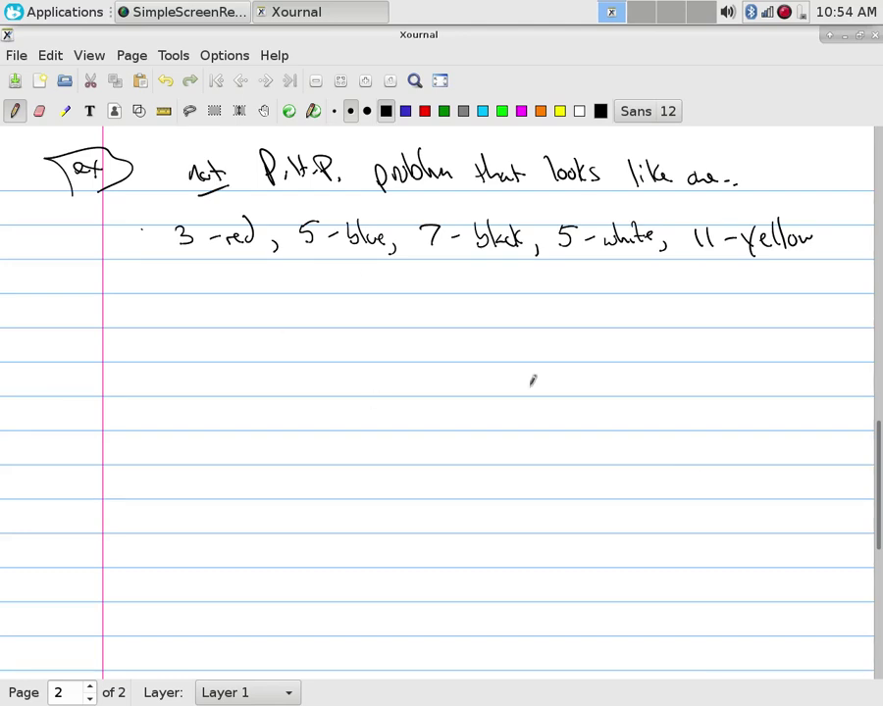
# - Write '→ how many socks to pick blindly to get a red pair?', undoing a stray stroke
pyautogui.moveTo(137, 284)
pyautogui.mouseDown()
pyautogui.moveTo(252, 287)
pyautogui.moveTo(302, 278)
pyautogui.moveTo(310, 290)
pyautogui.moveTo(408, 286)
pyautogui.moveTo(508, 267)
pyautogui.moveTo(528, 284)
pyautogui.moveTo(541, 277)
pyautogui.moveTo(720, 282)
pyautogui.mouseUp()
pyautogui.hotkey('ctrl', 'z')
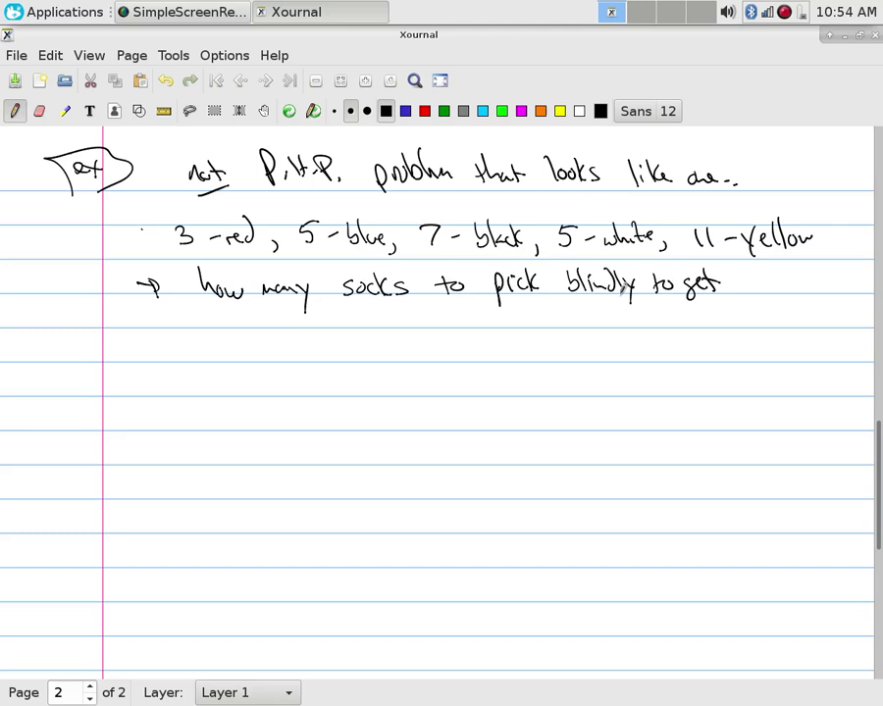
pyautogui.moveTo(204, 339)
pyautogui.mouseDown()
pyautogui.moveTo(206, 353)
pyautogui.moveTo(261, 345)
pyautogui.moveTo(306, 355)
pyautogui.moveTo(359, 336)
pyautogui.moveTo(381, 361)
pyautogui.mouseUp()
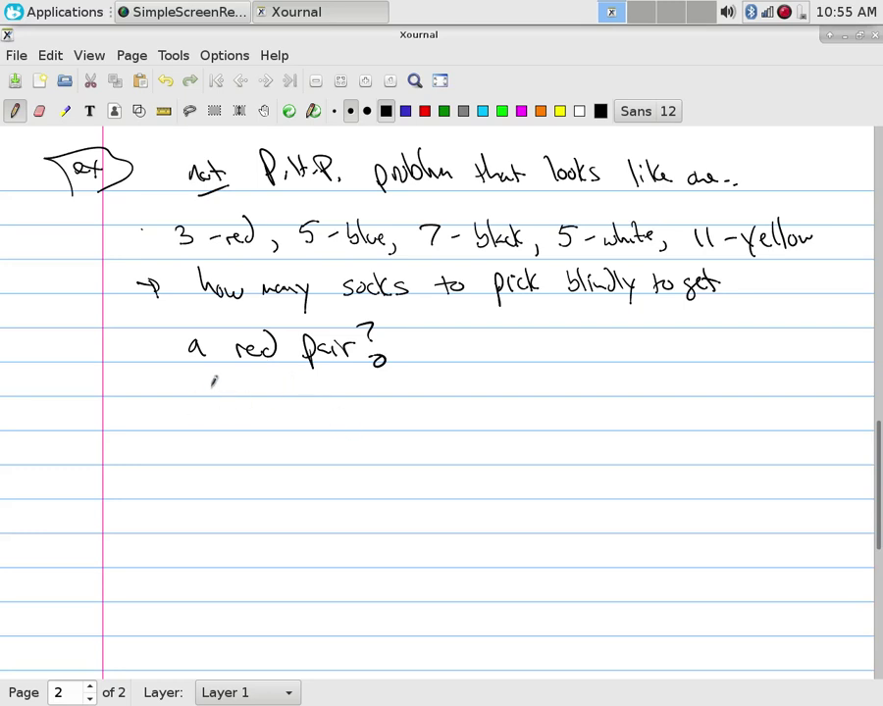
# - Begin 'Worst case (pick' and underline the blue, black, white and yellow counts
pyautogui.moveTo(167, 406); pyautogui.dragTo(192, 406)
pyautogui.moveTo(202, 417); pyautogui.dragTo(287, 419)
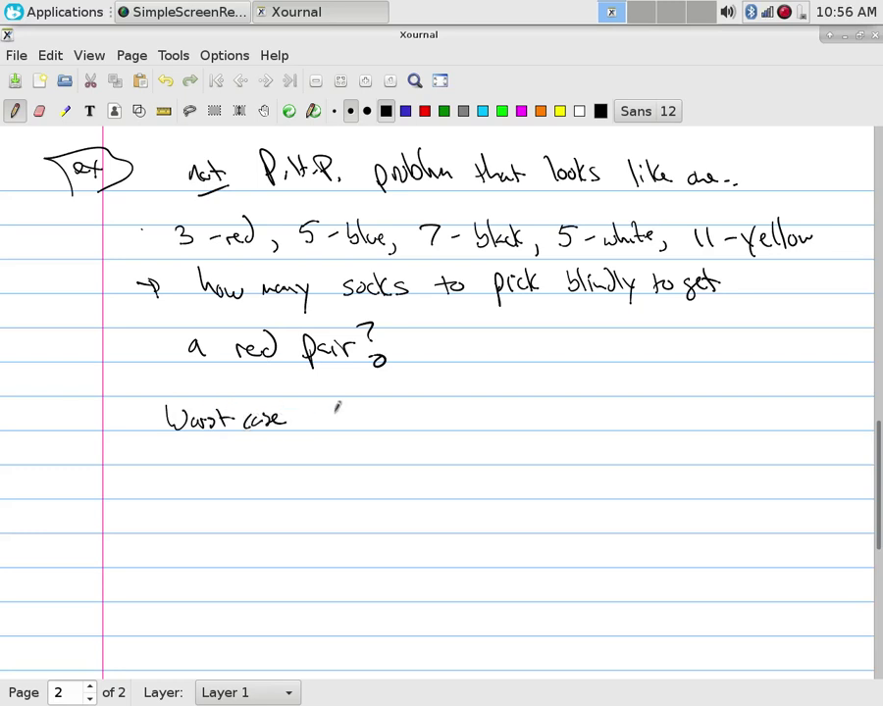
pyautogui.moveTo(363, 397)
pyautogui.mouseDown()
pyautogui.moveTo(359, 435)
pyautogui.moveTo(428, 422)
pyautogui.mouseUp()
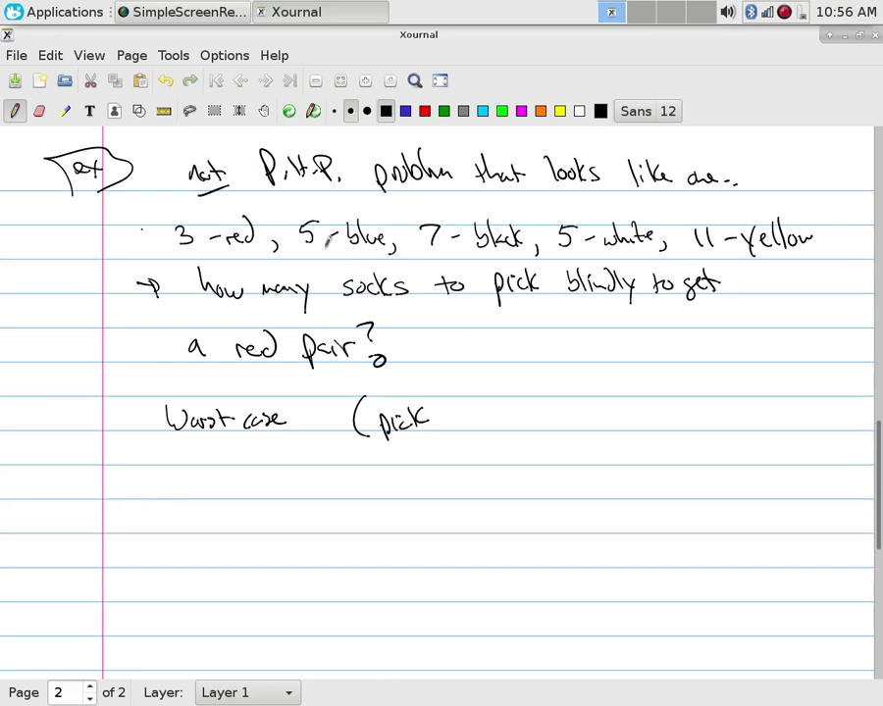
pyautogui.moveTo(295, 258); pyautogui.dragTo(330, 257)
pyautogui.moveTo(420, 256); pyautogui.dragTo(457, 256)
pyautogui.moveTo(559, 258); pyautogui.dragTo(579, 257)
pyautogui.moveTo(694, 262); pyautogui.dragTo(731, 260)
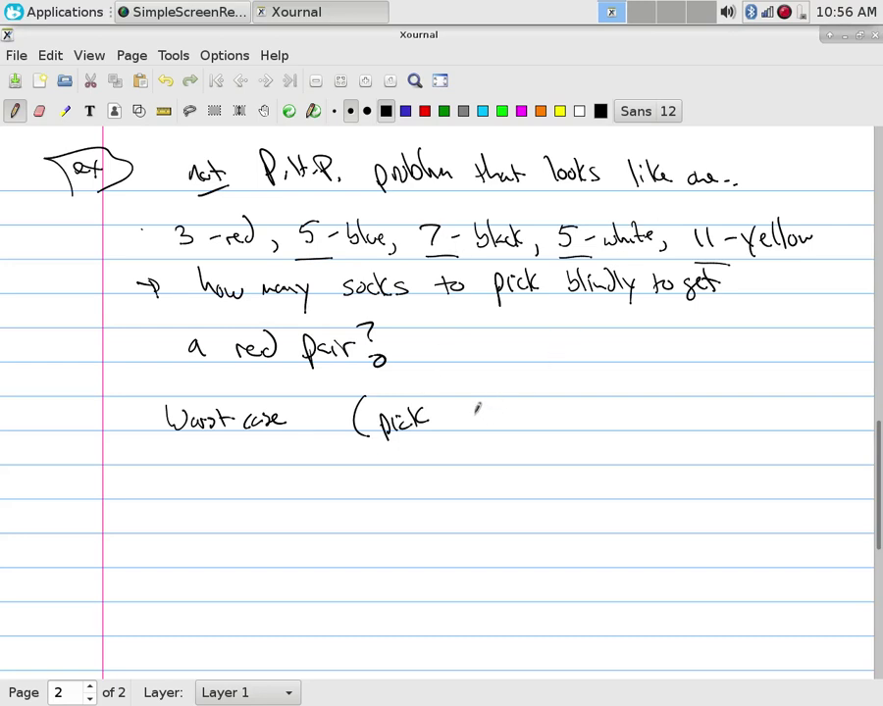
# - Continue with '28 of the non-red) + (2-red)', correcting a mistaken 38
pyautogui.moveTo(466, 407)
pyautogui.mouseDown()
pyautogui.moveTo(476, 409)
pyautogui.moveTo(468, 423)
pyautogui.moveTo(497, 409)
pyautogui.moveTo(571, 423)
pyautogui.mouseUp()
pyautogui.moveTo(580, 402); pyautogui.dragTo(598, 419)
pyautogui.moveTo(615, 421)
pyautogui.mouseDown()
pyautogui.moveTo(619, 413)
pyautogui.moveTo(669, 418)
pyautogui.mouseUp()
pyautogui.moveTo(673, 423); pyautogui.dragTo(704, 424)
pyautogui.moveTo(711, 400)
pyautogui.mouseDown()
pyautogui.moveTo(712, 432)
pyautogui.moveTo(757, 420)
pyautogui.mouseUp()
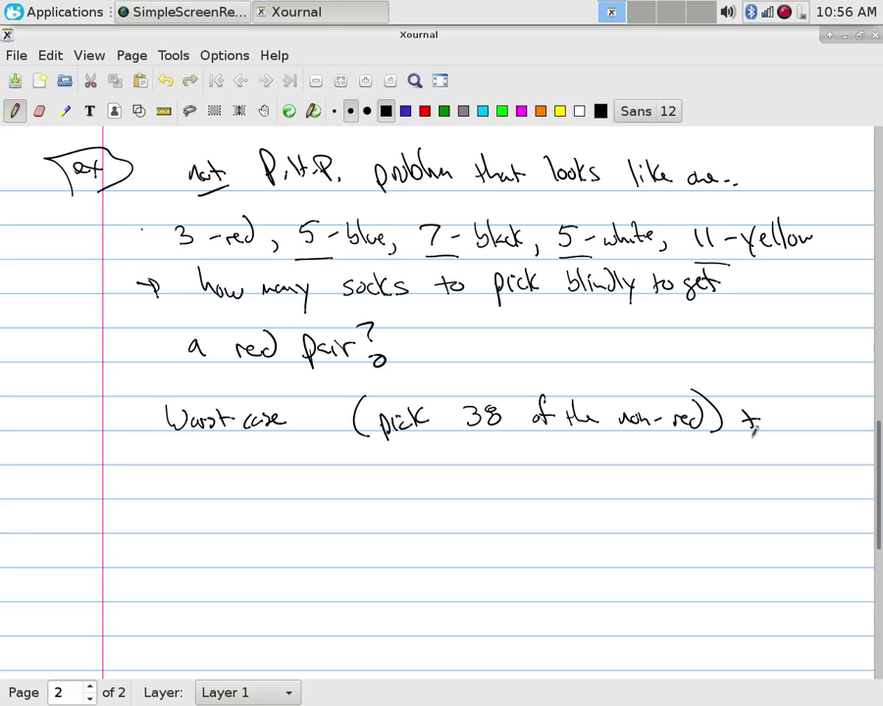
pyautogui.moveTo(785, 399); pyautogui.dragTo(779, 432)
pyautogui.moveTo(794, 413)
pyautogui.mouseDown()
pyautogui.moveTo(807, 426)
pyautogui.moveTo(818, 420)
pyautogui.mouseUp()
pyautogui.moveTo(825, 413)
pyautogui.mouseDown()
pyautogui.moveTo(836, 406)
pyautogui.moveTo(841, 421)
pyautogui.mouseUp()
pyautogui.moveTo(850, 416); pyautogui.dragTo(853, 430)
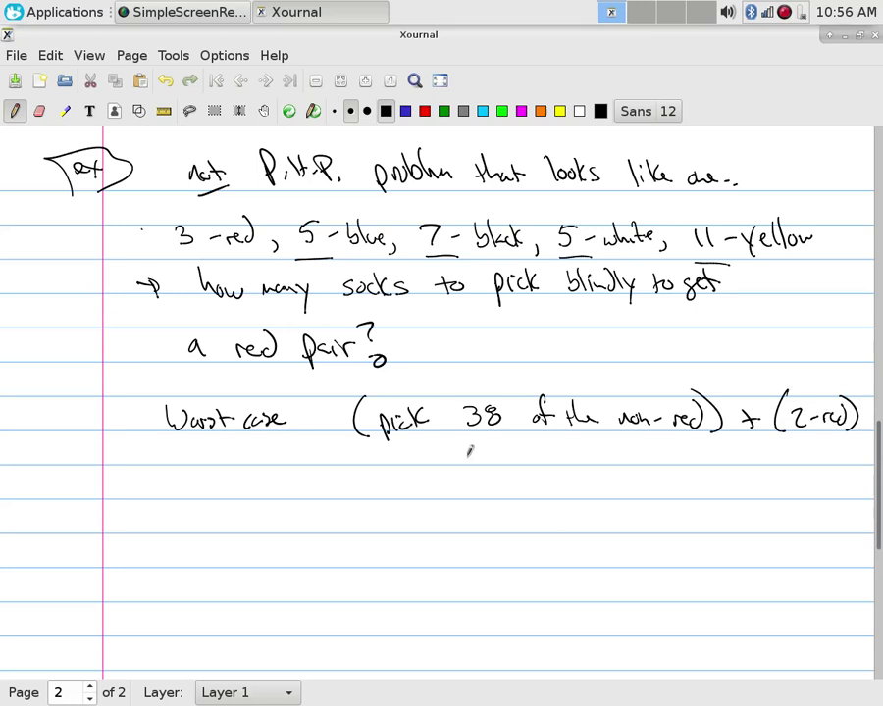
pyautogui.moveTo(468, 416)
pyautogui.mouseDown()
pyautogui.moveTo(490, 417)
pyautogui.moveTo(481, 423)
pyautogui.mouseUp()
pyautogui.moveTo(487, 410); pyautogui.dragTo(490, 410)
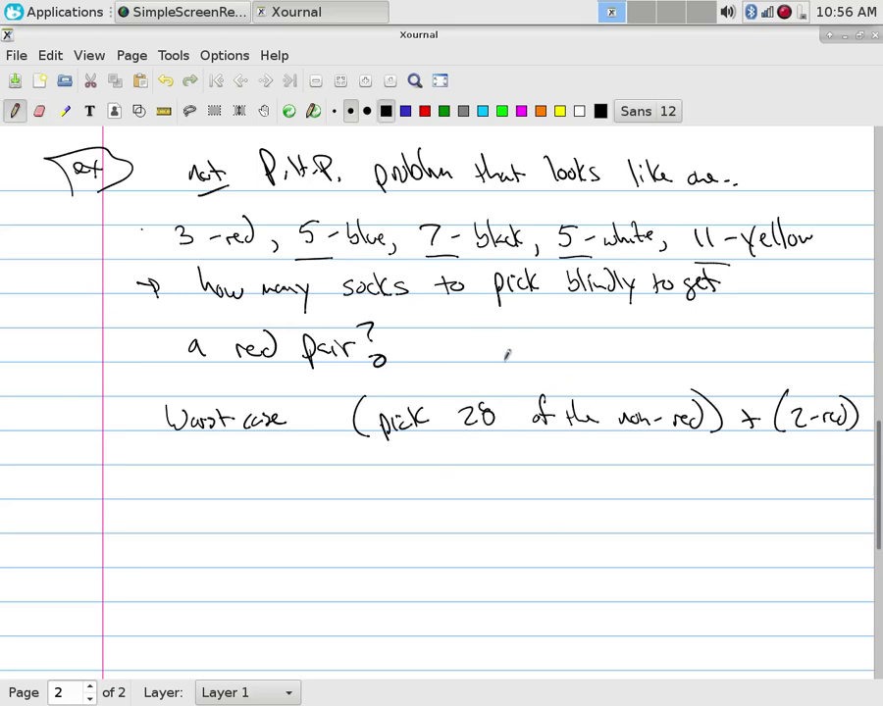
# - Write '= 30' beneath and box the 30
pyautogui.moveTo(315, 473); pyautogui.dragTo(328, 472)
pyautogui.moveTo(315, 480)
pyautogui.mouseDown()
pyautogui.moveTo(382, 478)
pyautogui.moveTo(371, 486)
pyautogui.mouseUp()
pyautogui.moveTo(391, 470)
pyautogui.mouseDown()
pyautogui.moveTo(402, 486)
pyautogui.moveTo(361, 507)
pyautogui.mouseUp()
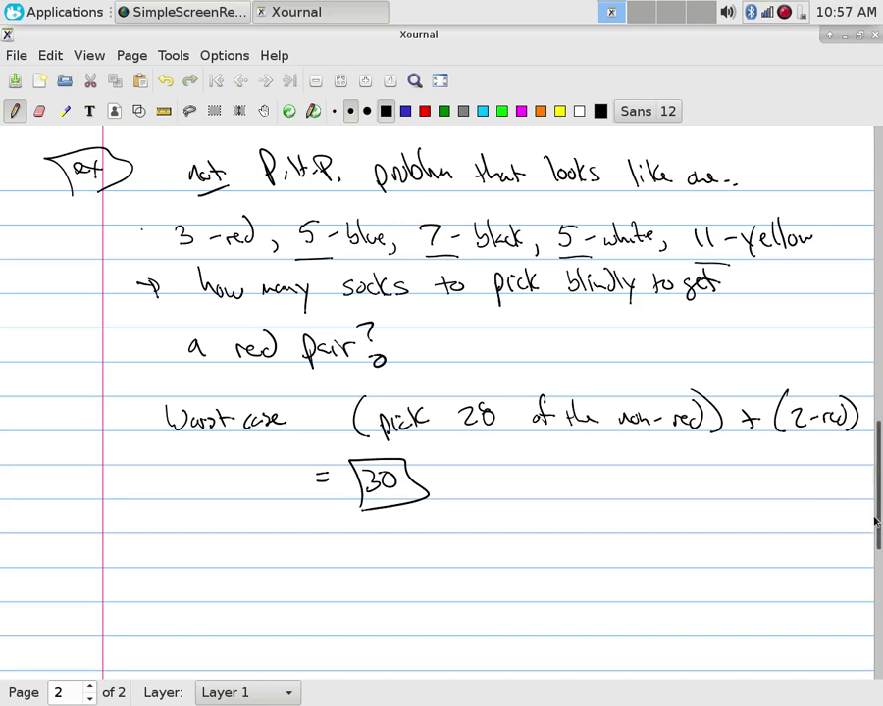
# - Rule a straight line across the full page width under the boxed 30
pyautogui.scroll(-5, 876, 522)
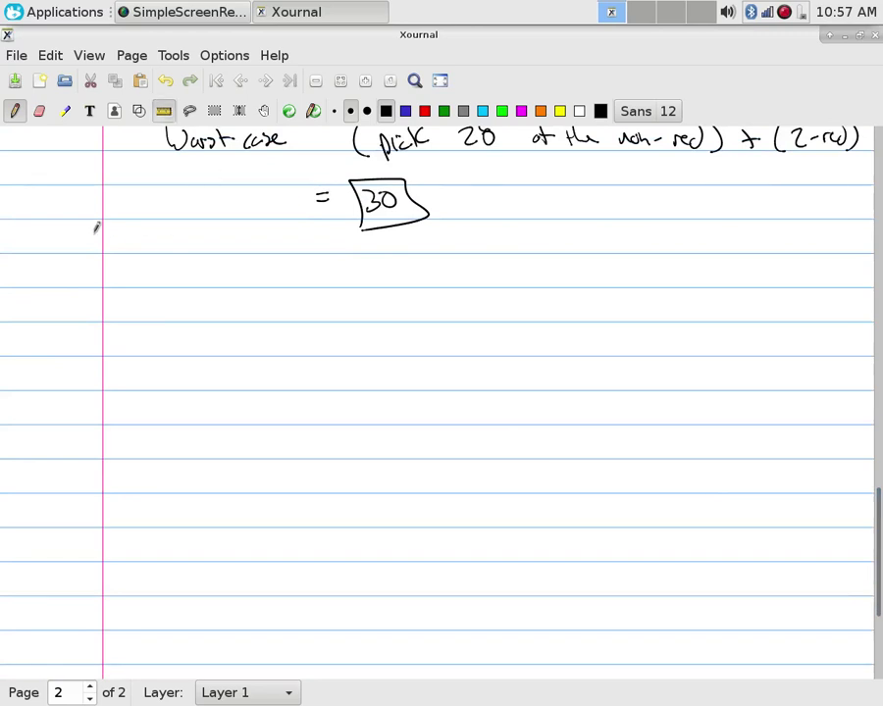
pyautogui.moveTo(77, 242); pyautogui.dragTo(822, 241)
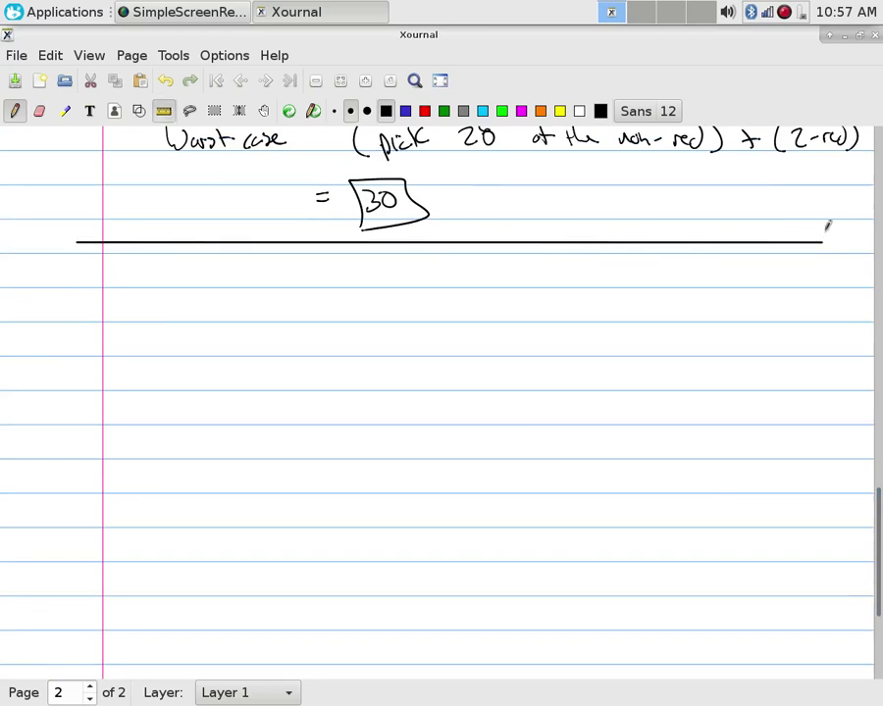